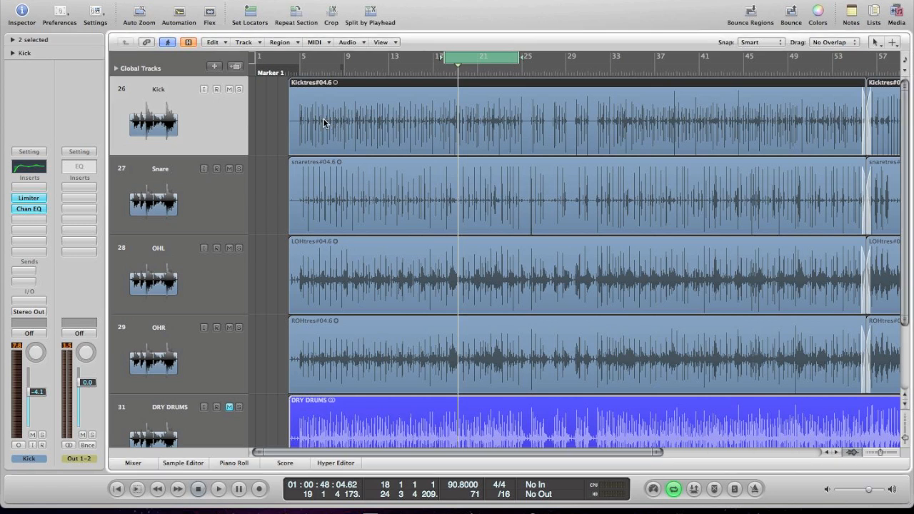
Solo the Kick track and add a mono Compressor in its first free insert slot below Chan EQ
left_click(239, 89)
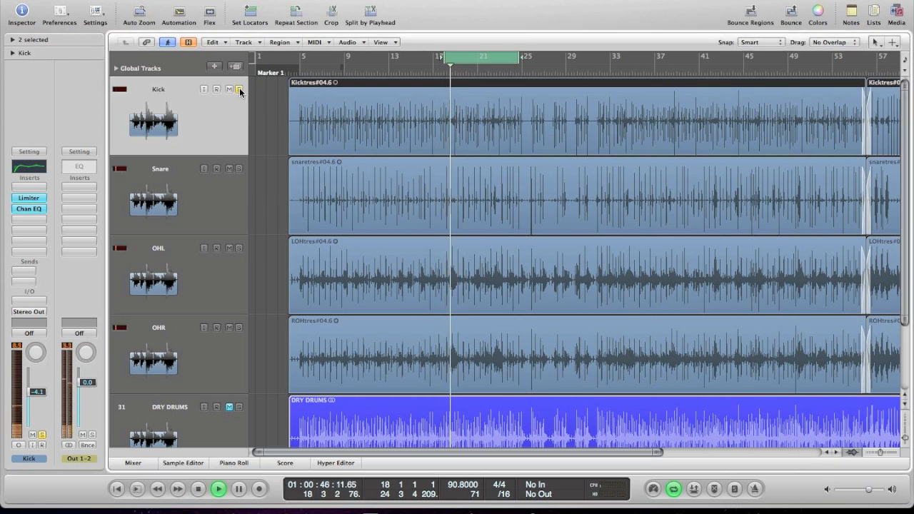
key("space")
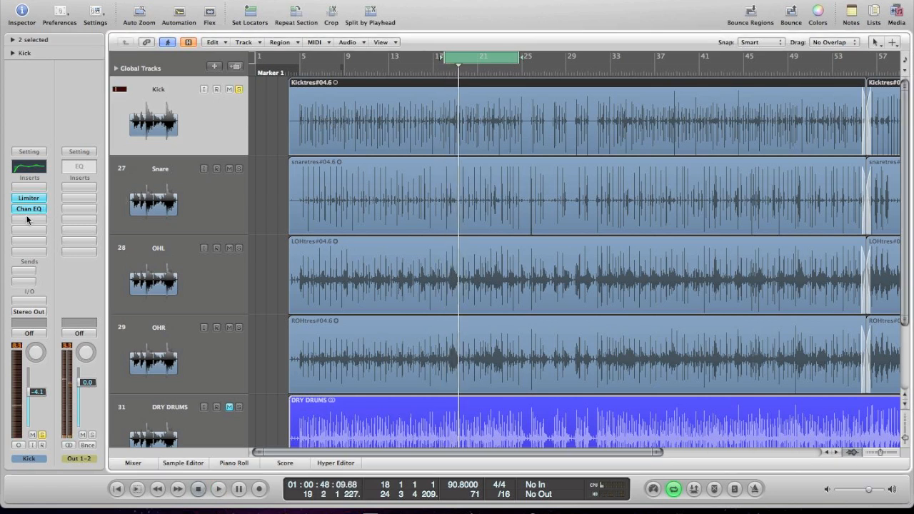
left_click(25, 219)
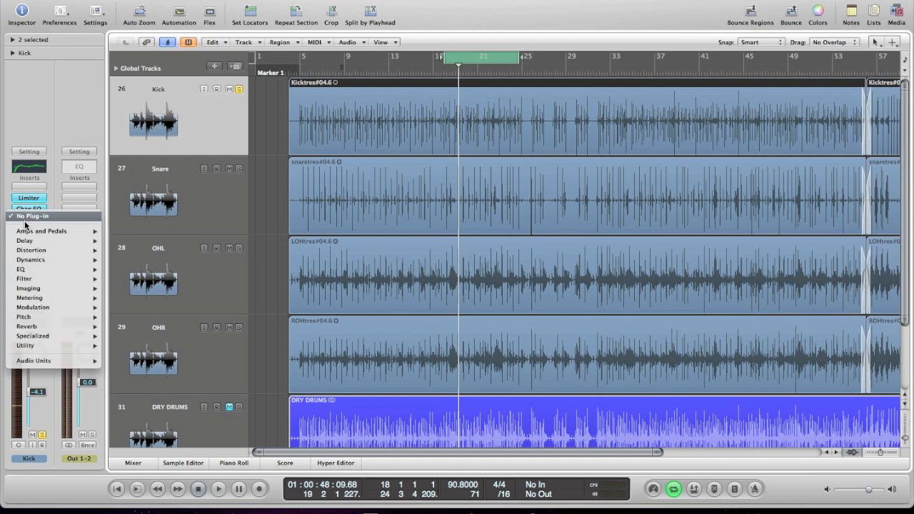
mouse_move(35, 262)
mouse_move(156, 269)
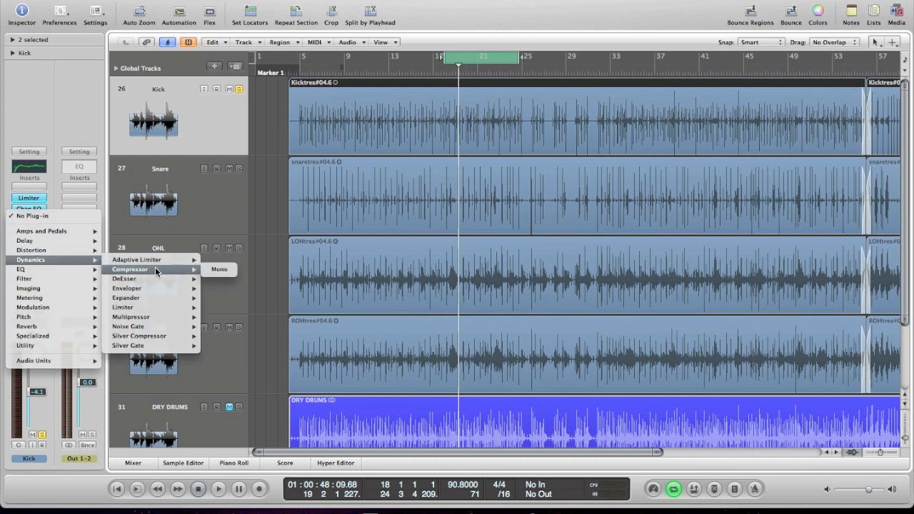
mouse_move(166, 334)
left_click(217, 271)
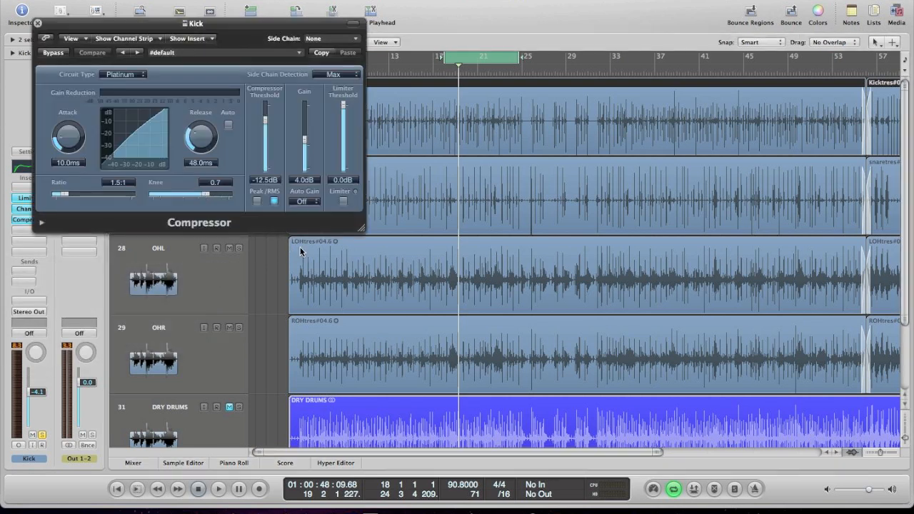
left_click_drag(216, 30, 622, 203)
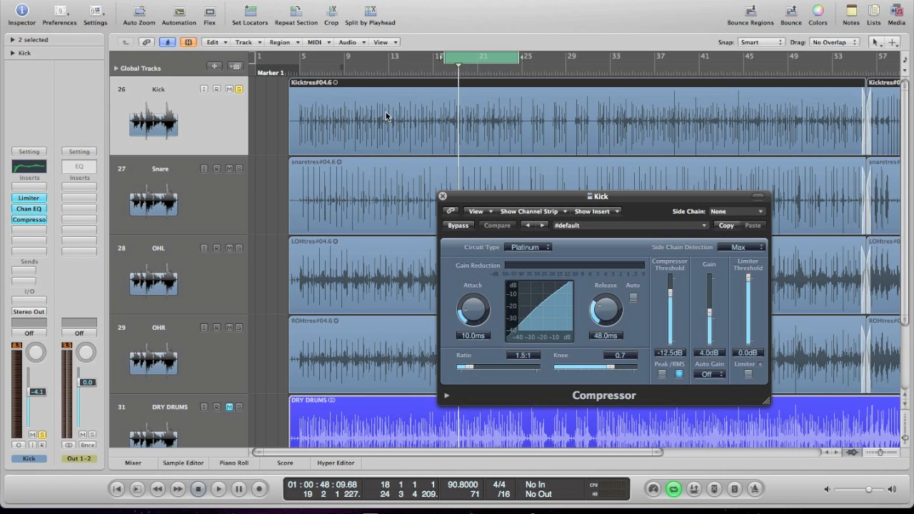
Switch the Kick compressor's level detection from RMS to Peak during playback
key("space")
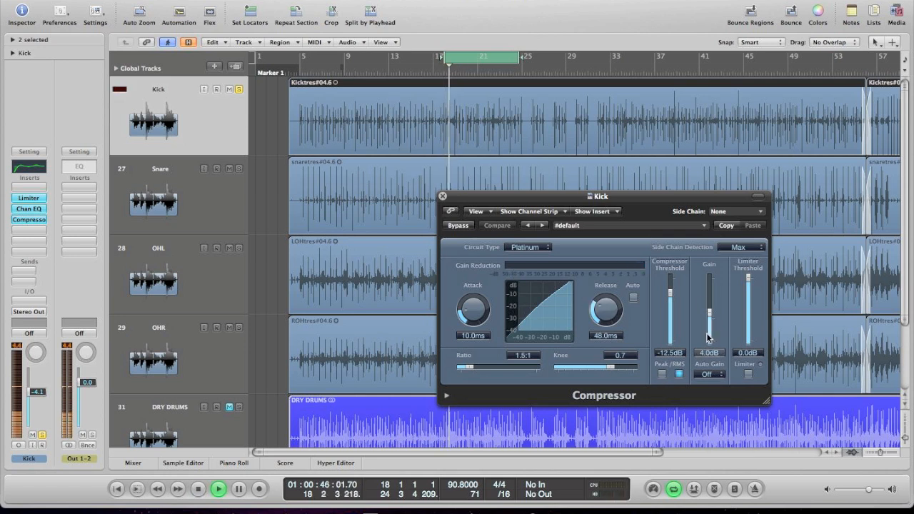
left_click(663, 373)
key("space")
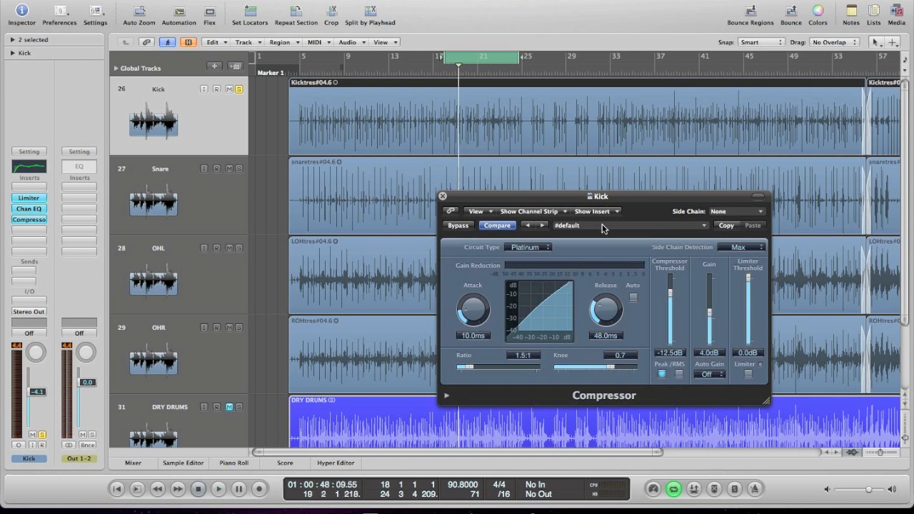
Set the Kick compressor's ratio to 3.2:1 and audition the kick with it
left_click_drag(603, 199, 583, 219)
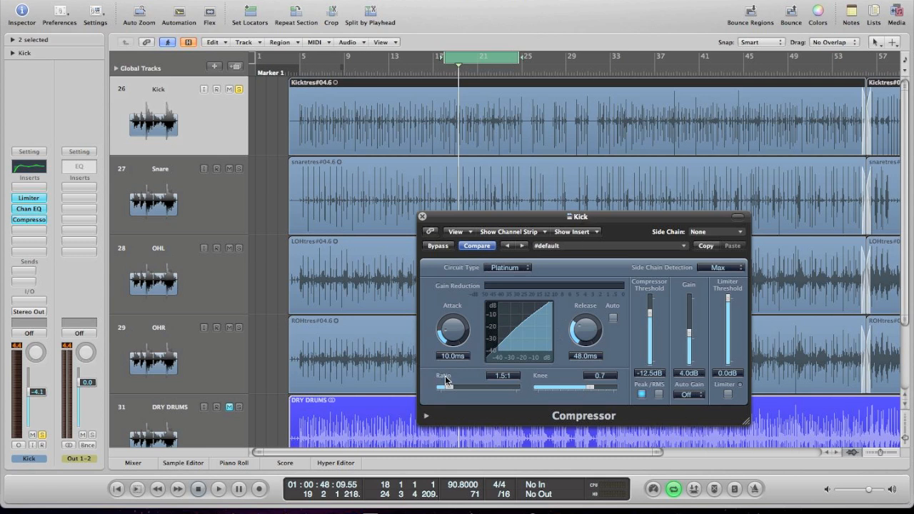
left_click_drag(448, 383, 465, 388)
key("space")
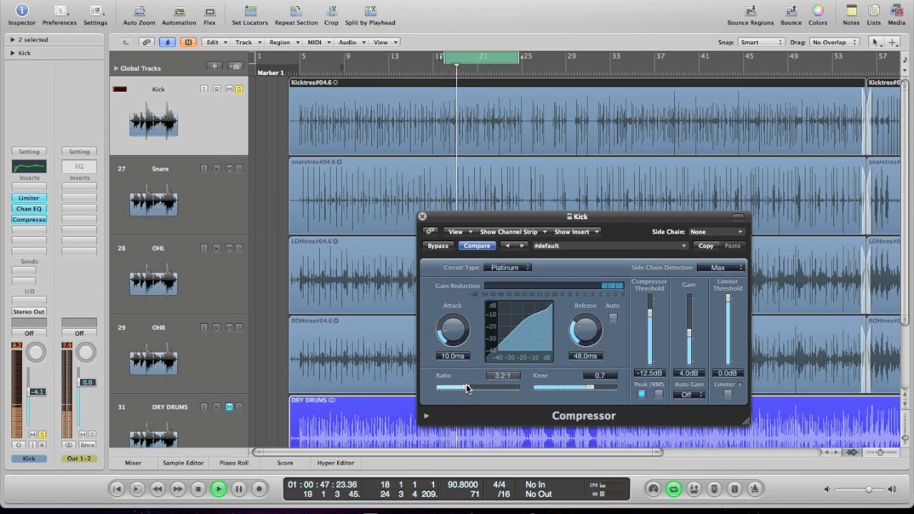
key("space")
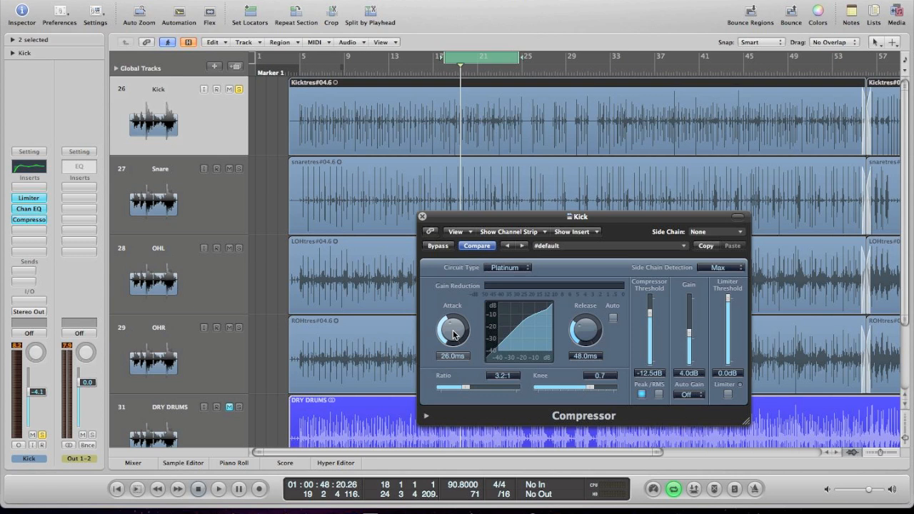
Audition the kick with the compressor threshold at -30.5 dB, comparing attack times of 0 ms and 26 ms
left_click_drag(453, 334, 464, 393)
key("space")
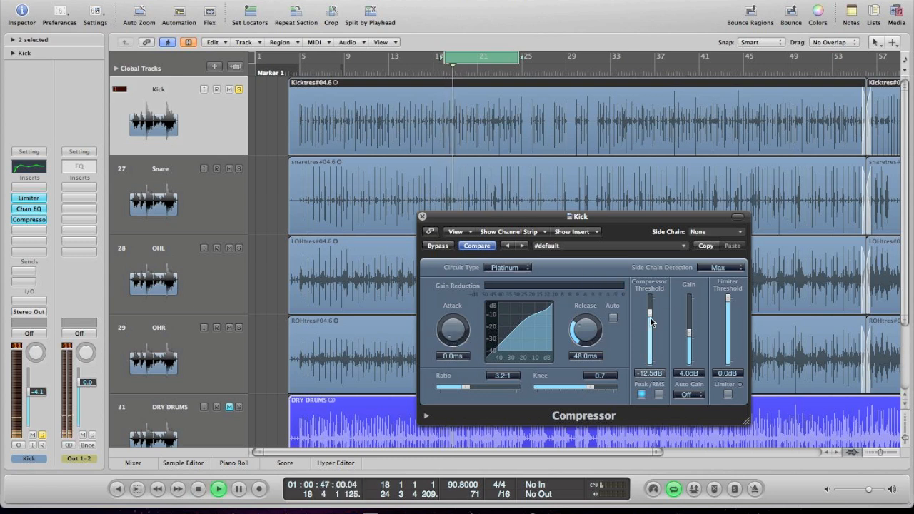
left_click_drag(649, 317, 650, 335)
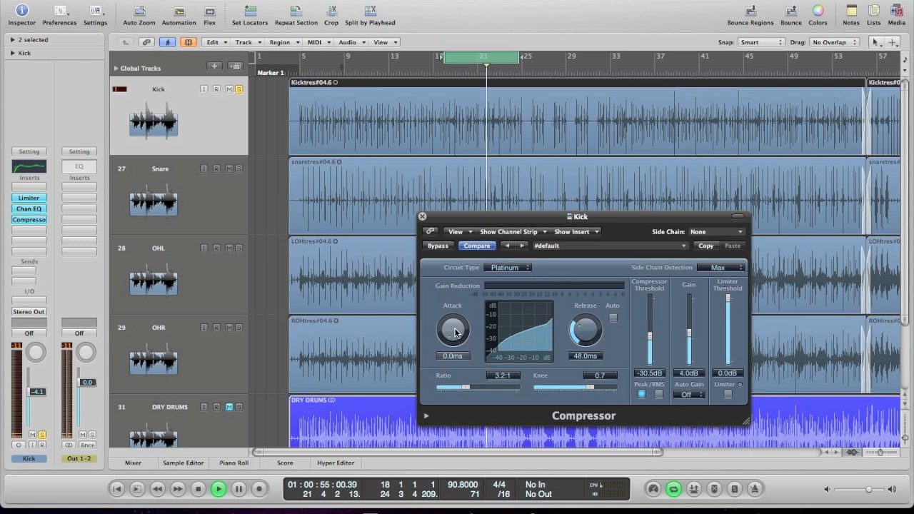
left_click_drag(455, 332, 441, 288)
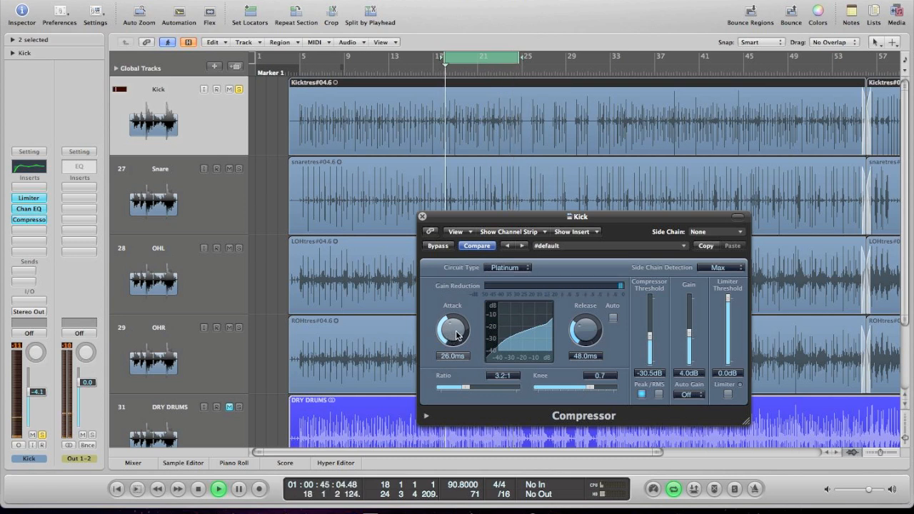
left_click_drag(456, 334, 471, 401)
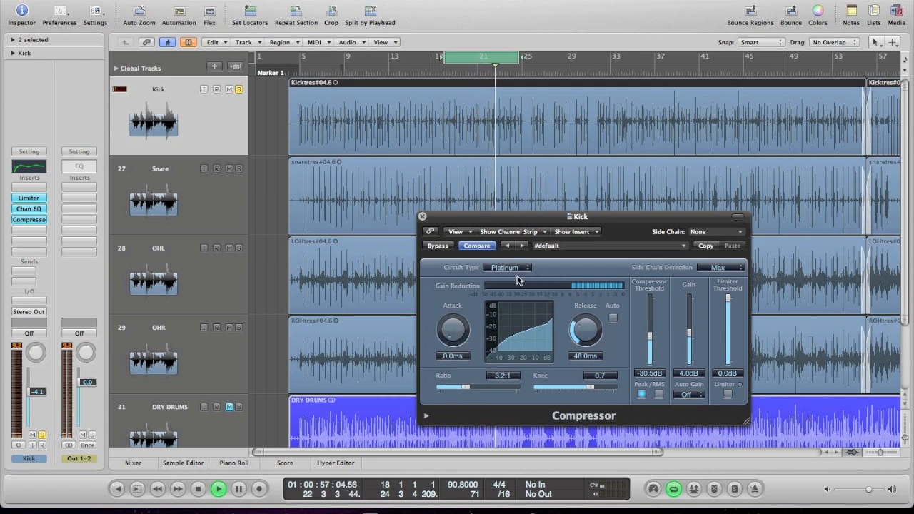
Set the compressor threshold to -19.0 dB and the attack to 26.0 ms, and resume playback
left_click_drag(650, 333, 649, 322)
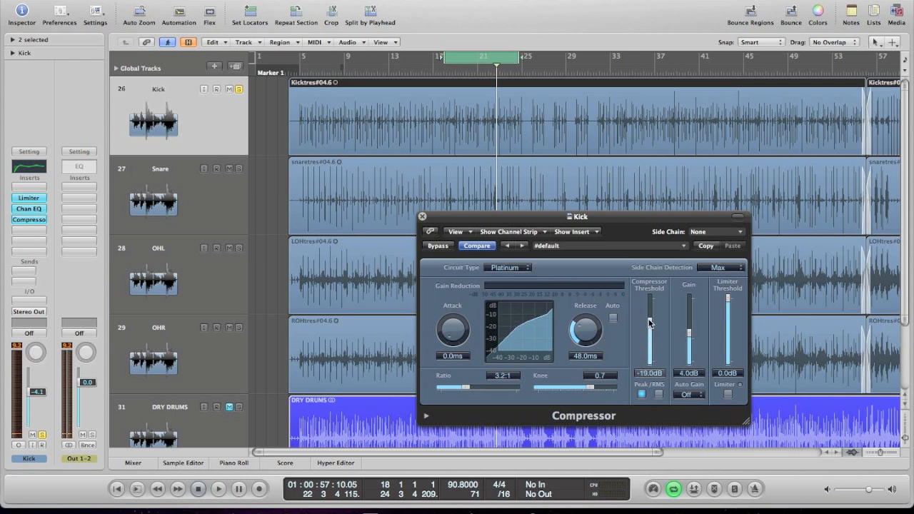
left_click_drag(453, 330, 443, 291)
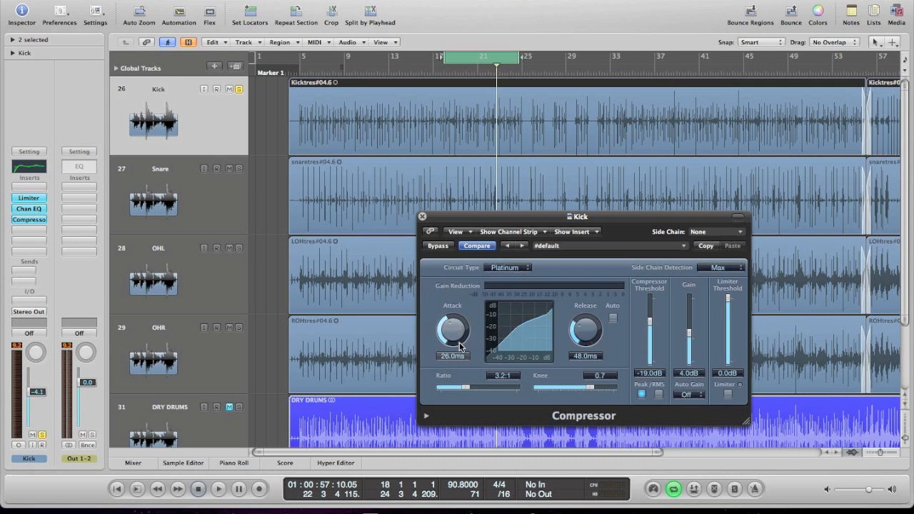
key("space")
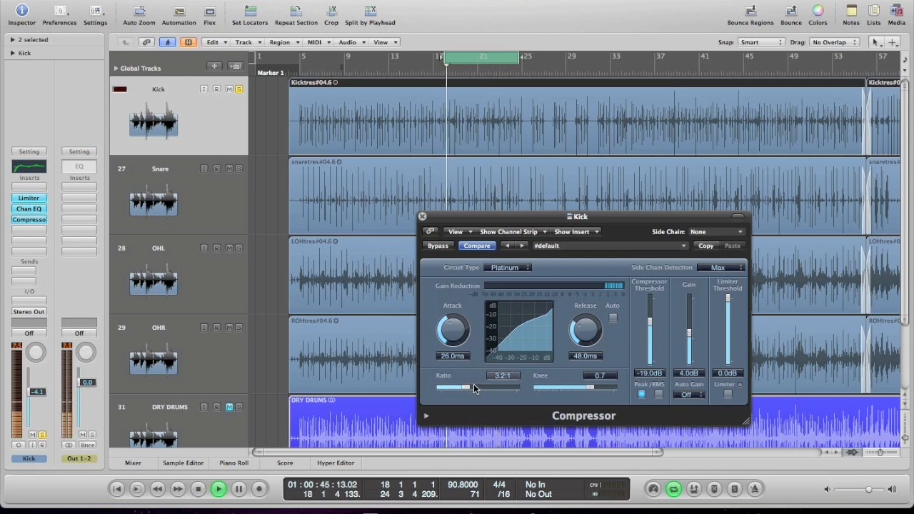
Lower the compressor ratio to 2.8:1 while auditioning the soloed kick
left_click_drag(469, 386, 466, 384)
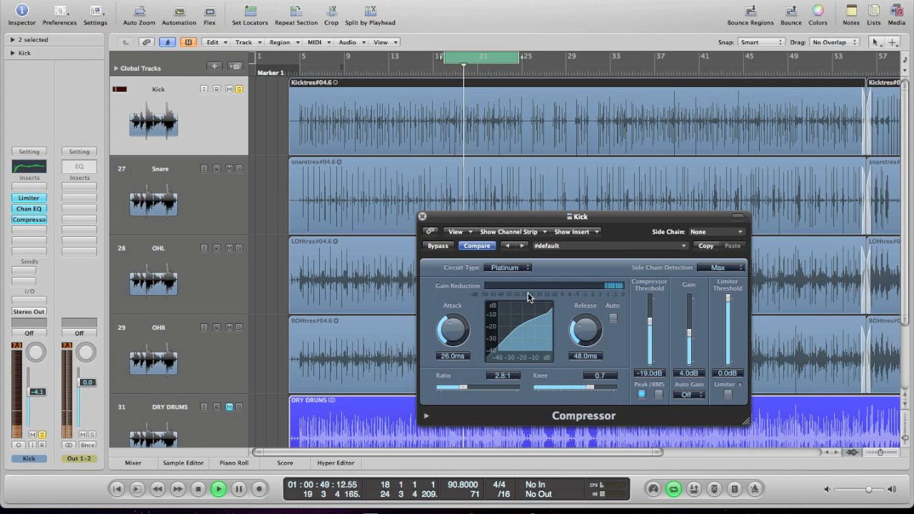
key("space")
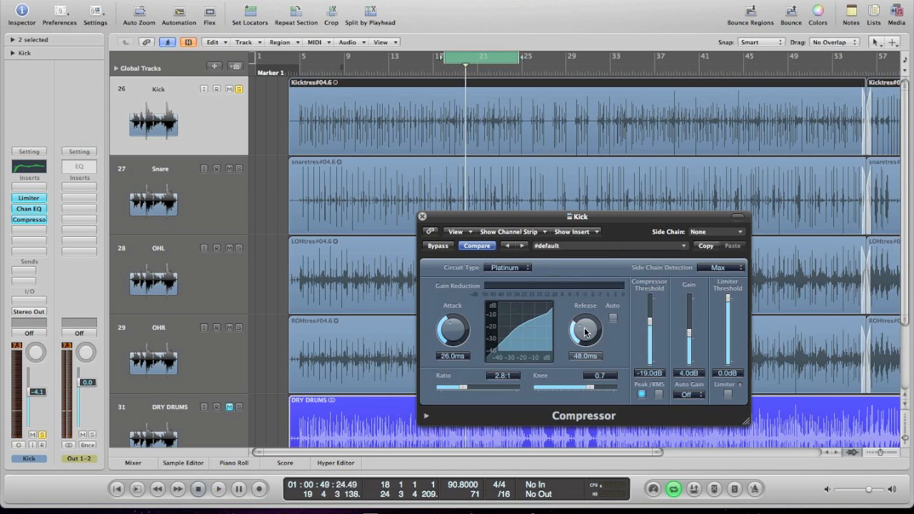
key("space")
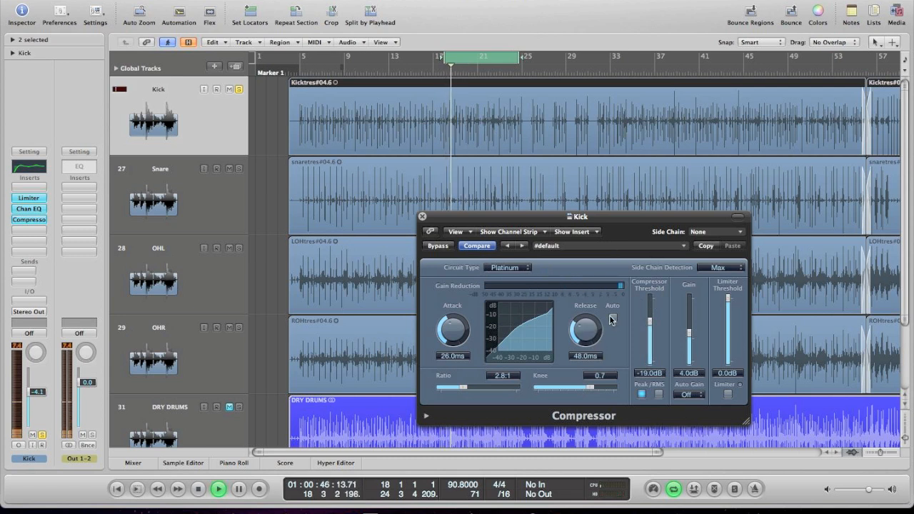
Raise the compressor threshold to -14.5 dB
key("space")
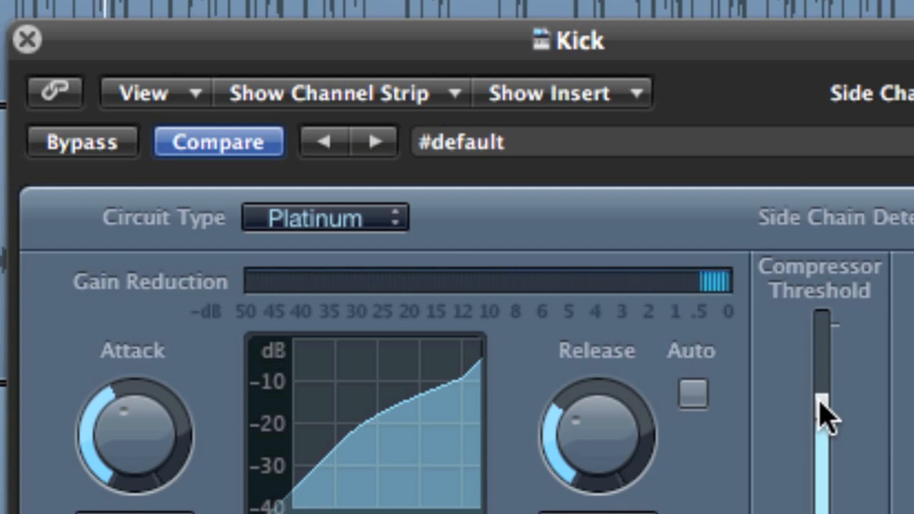
left_click_drag(823, 414, 822, 388)
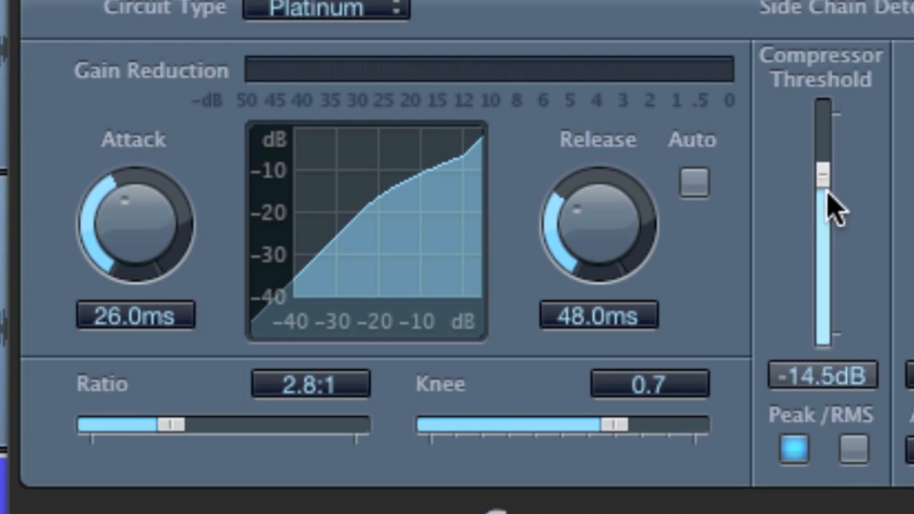
mouse_move(822, 184)
left_mouse_down()
mouse_move(819, 150)
mouse_move(821, 187)
left_mouse_up()
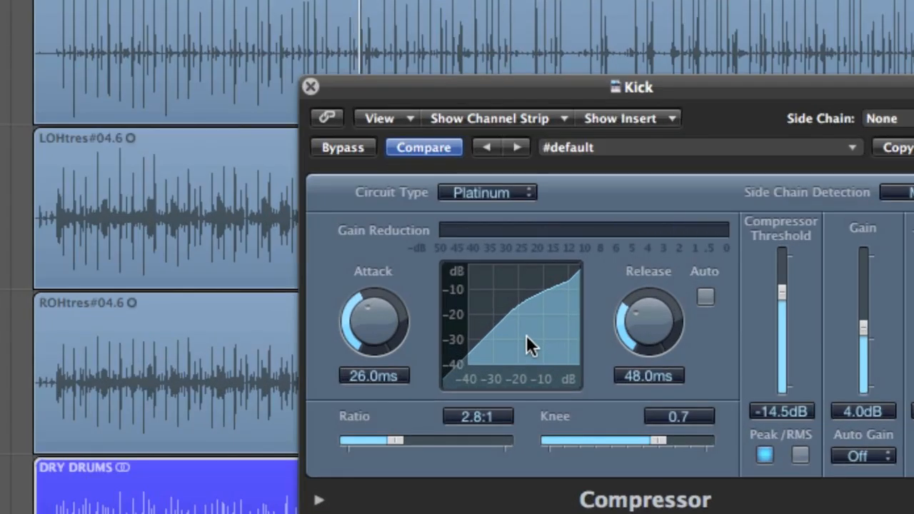
Compare the kick with and without compression by bypassing and re-enabling the Compressor during playback
left_click(363, 149)
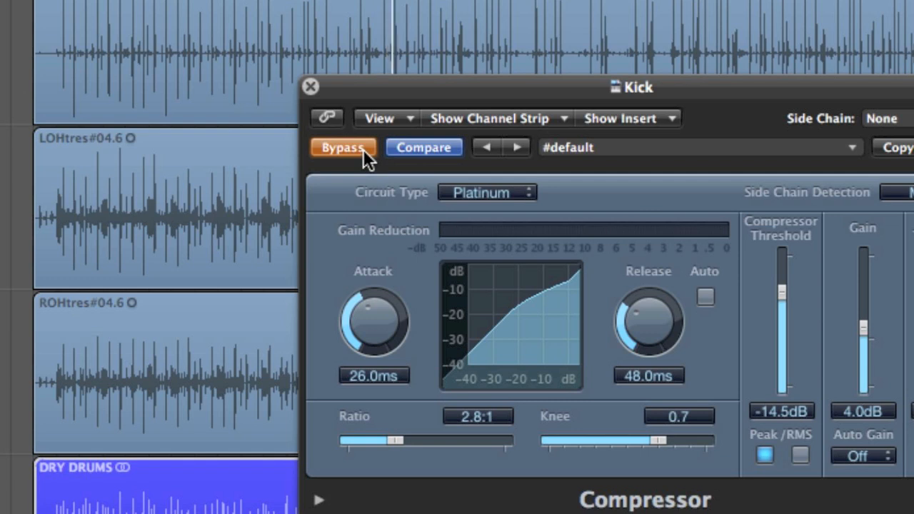
left_click(363, 149)
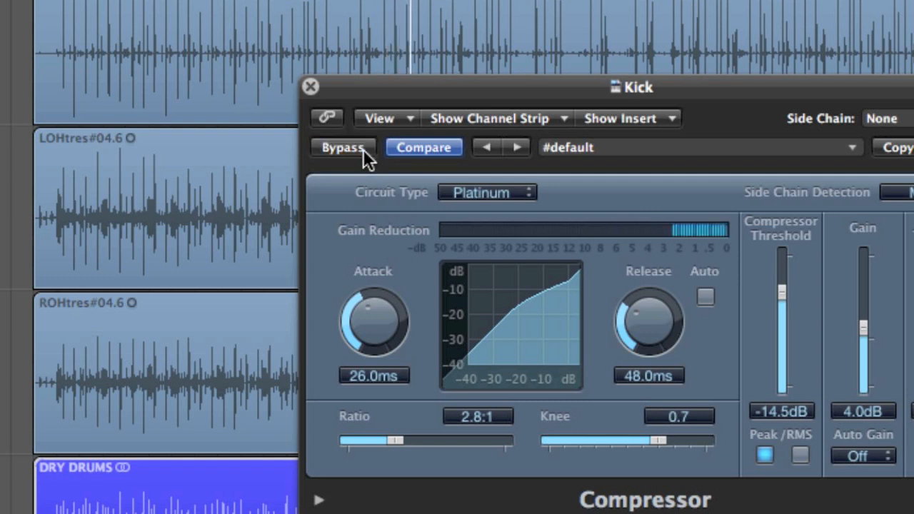
left_click(363, 149)
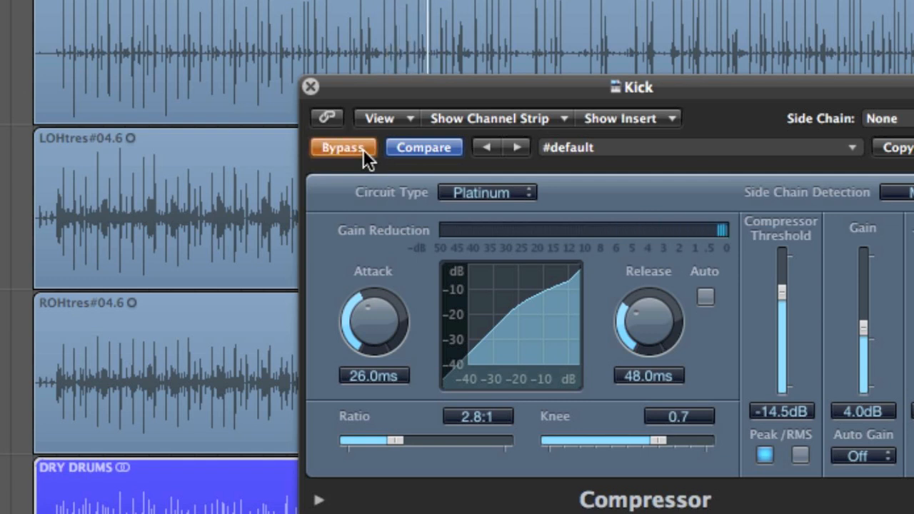
left_click(363, 148)
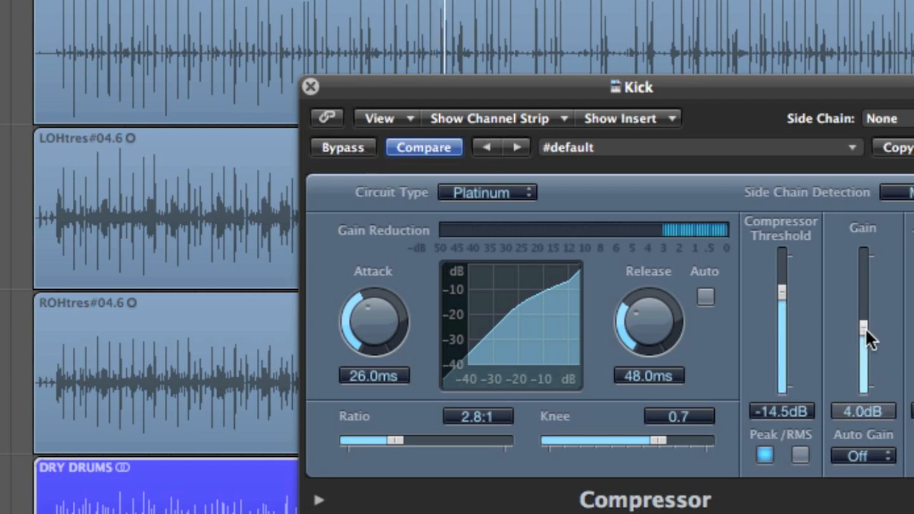
Lower the compressor gain to -7.0 dB and compare the result against the bypassed signal
left_click_drag(865, 328, 866, 355)
left_click(362, 151)
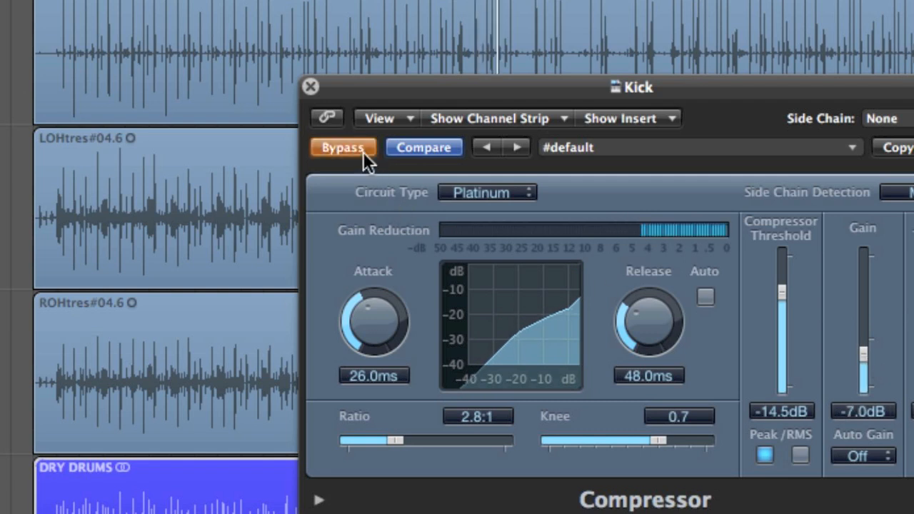
left_click(362, 151)
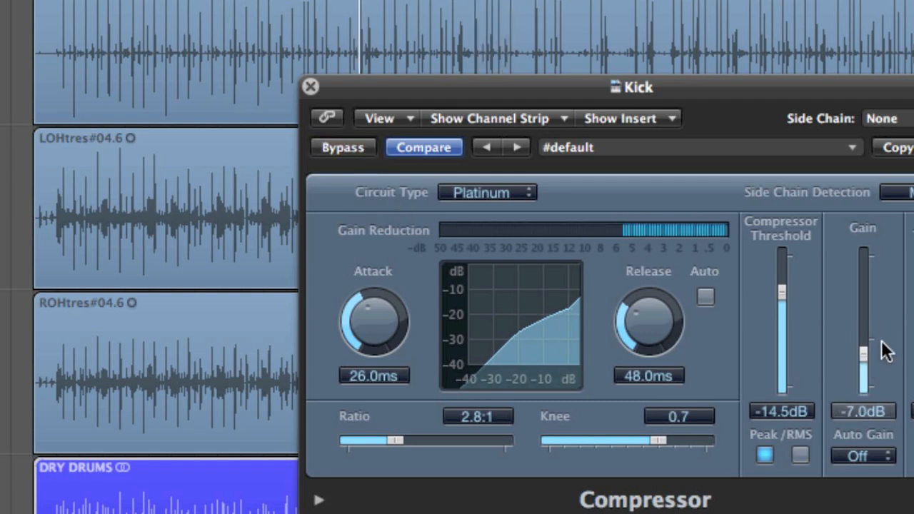
Raise the compressor gain to 2.5 dB and compare the level repeatedly against the bypassed signal
left_click_drag(865, 349, 864, 324)
left_click(350, 148)
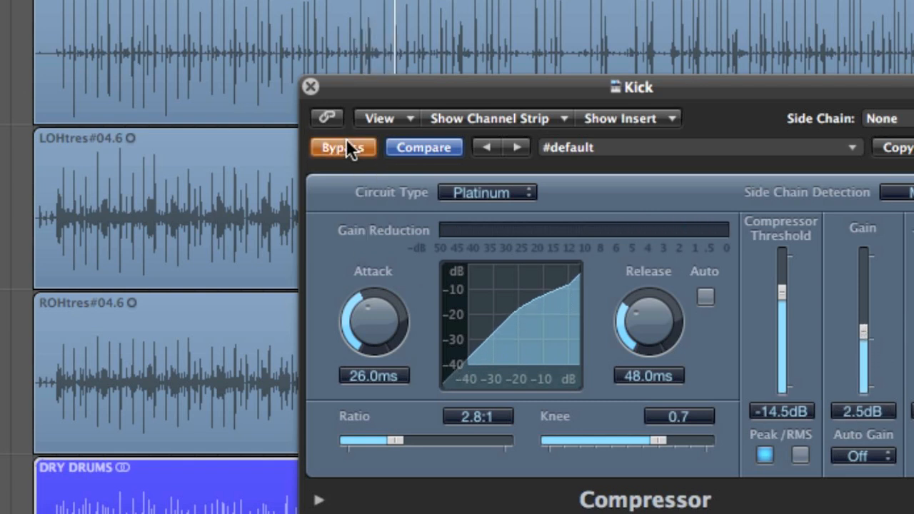
left_click(350, 148)
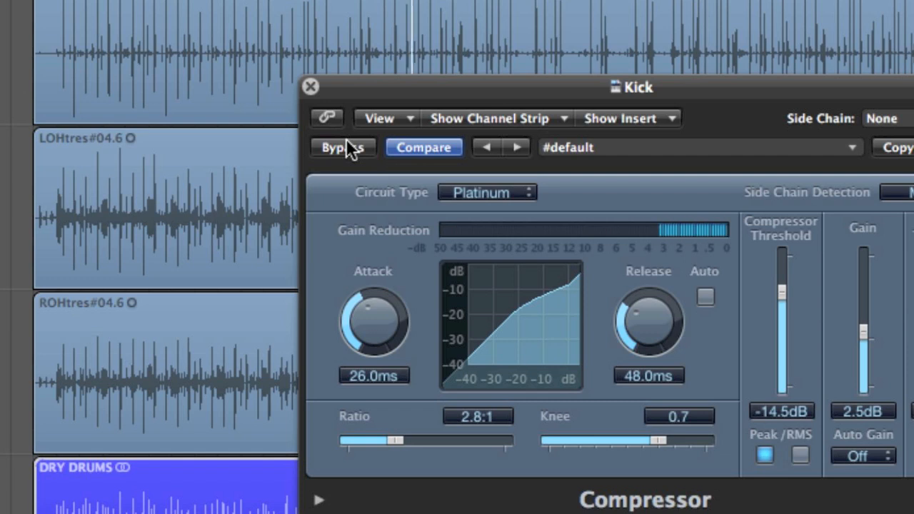
left_click(350, 148)
left_click(350, 148)
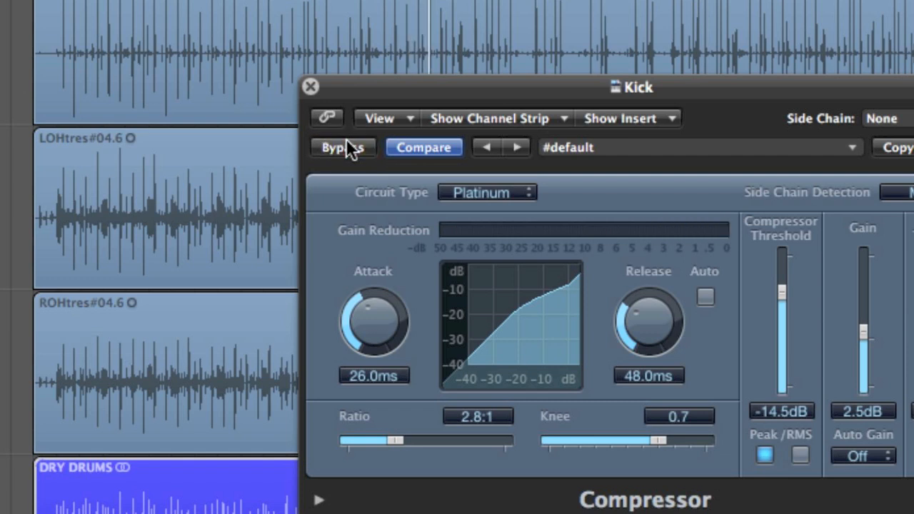
Fine-tune the compressor gain to 2.0 dB and check it against the bypassed signal
left_click_drag(862, 327, 862, 328)
left_click(354, 145)
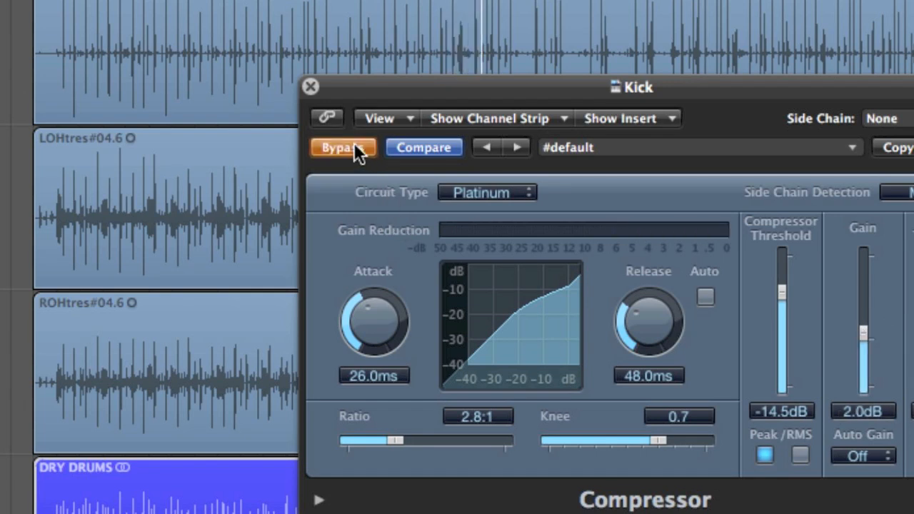
left_click(354, 145)
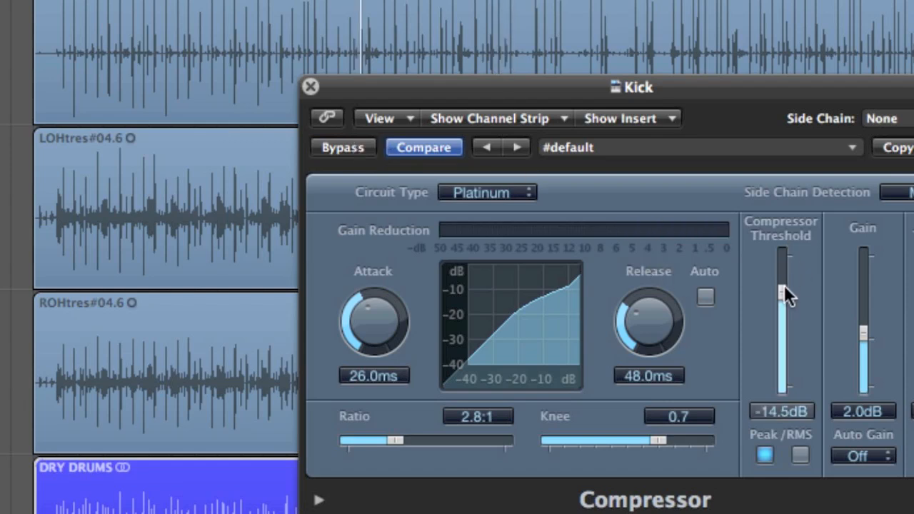
Raise the compressor threshold to -12.5 dB and compare the result against the bypassed signal
left_click_drag(783, 284, 784, 279)
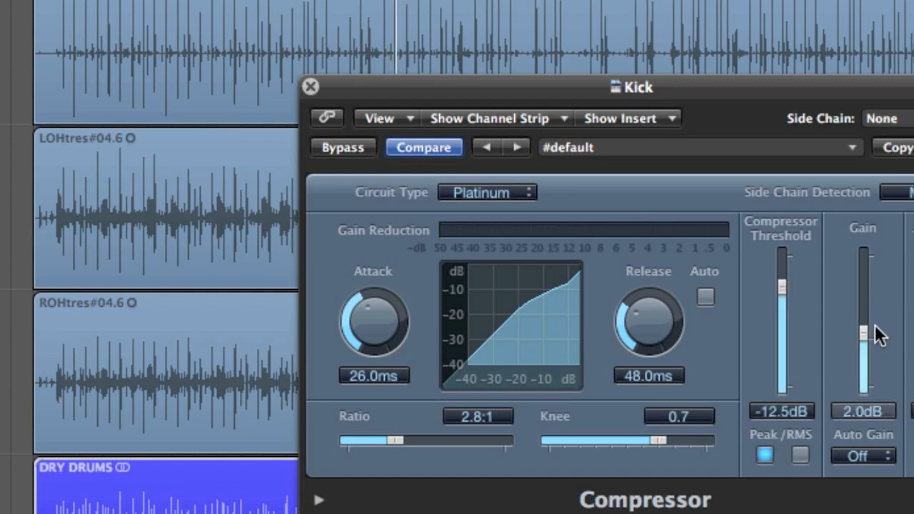
left_click(354, 148)
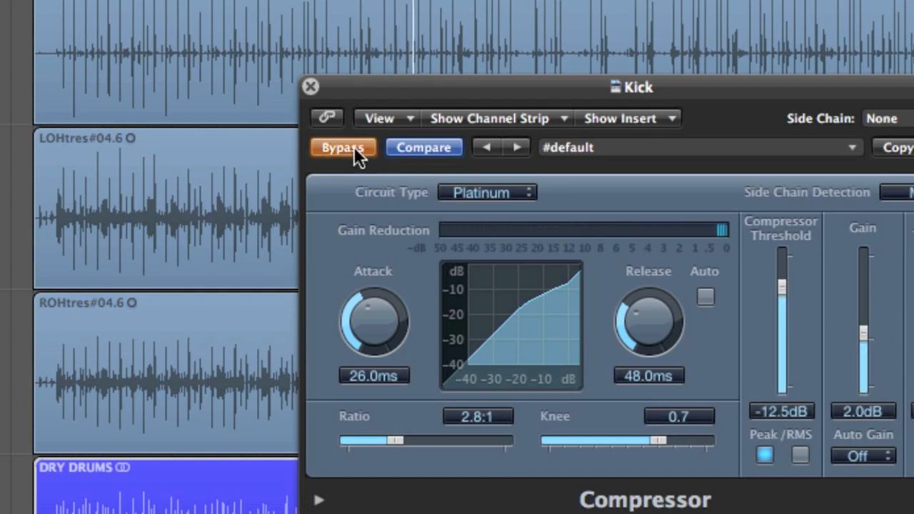
left_click(354, 147)
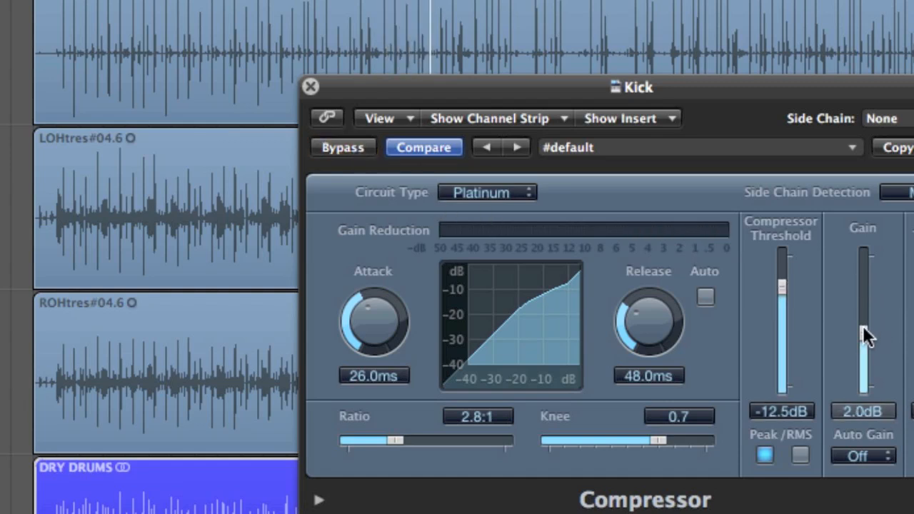
Try a compressor gain of 2.5 dB and compare it against the bypassed signal during playback
left_click_drag(862, 325, 862, 324)
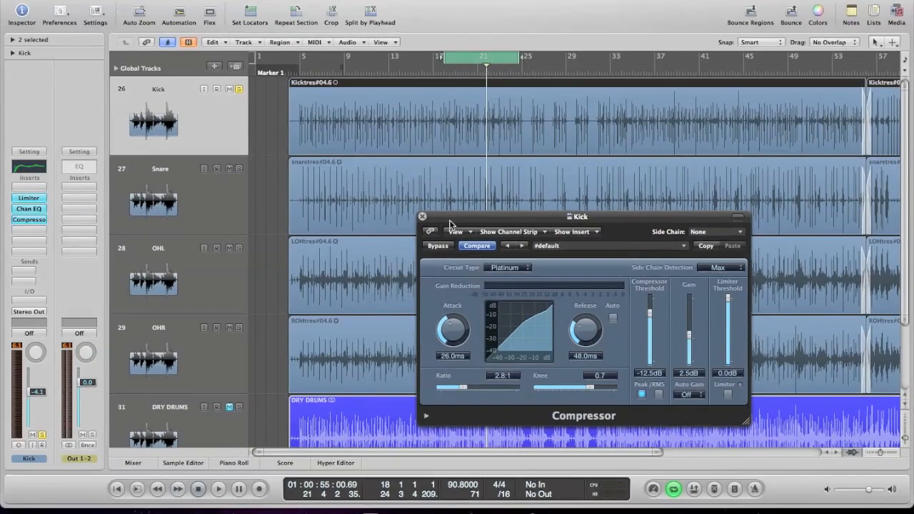
key("space")
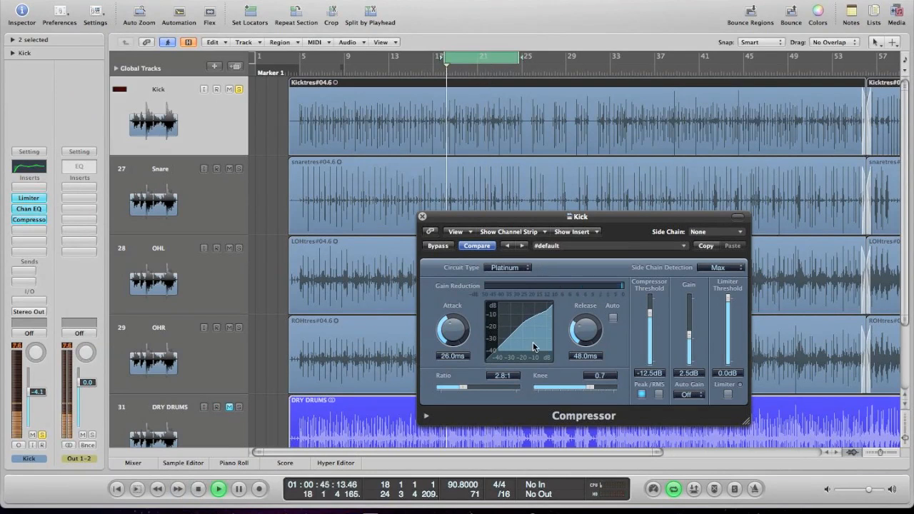
left_click(437, 247)
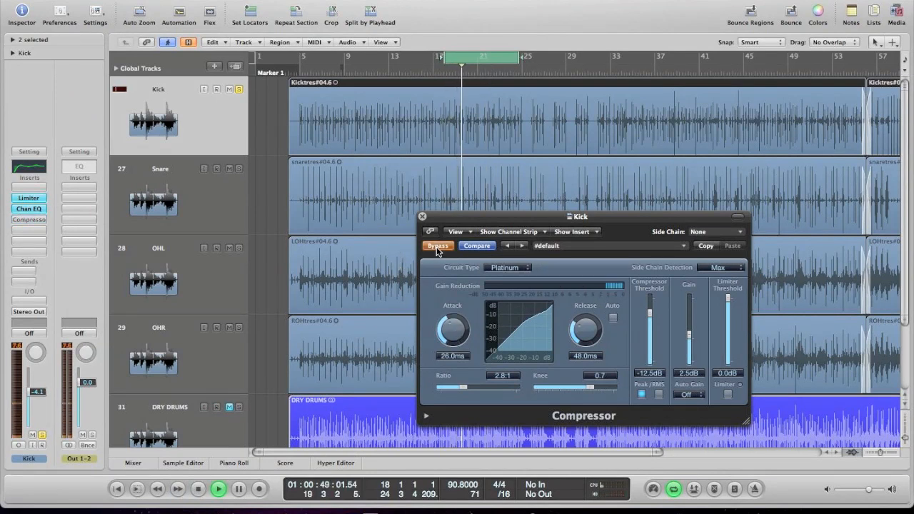
left_click(436, 247)
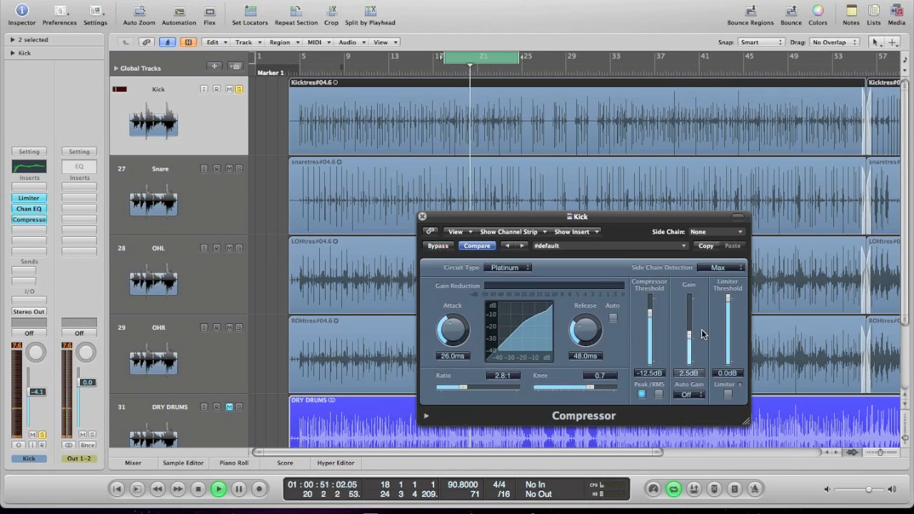
Set the compressor gain to 2.0 dB and check it against the bypassed signal
left_click_drag(688, 337, 687, 337)
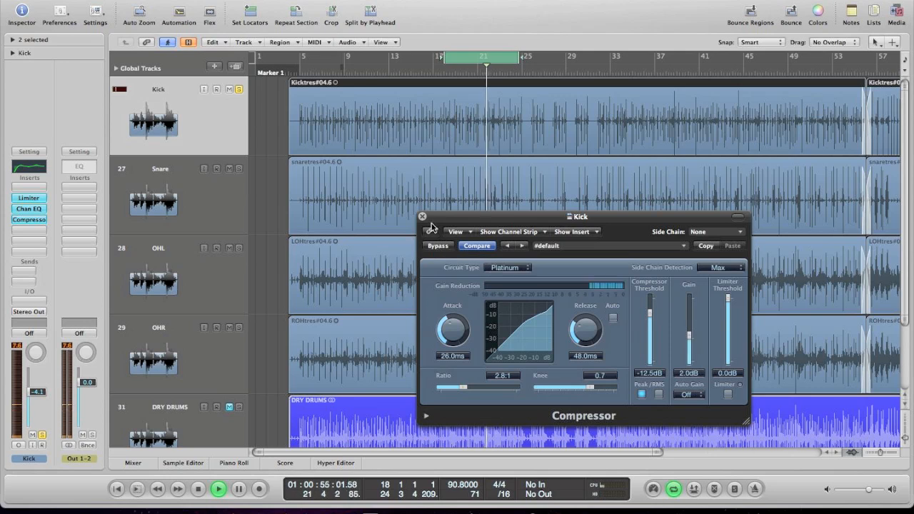
left_click(438, 247)
left_click(438, 247)
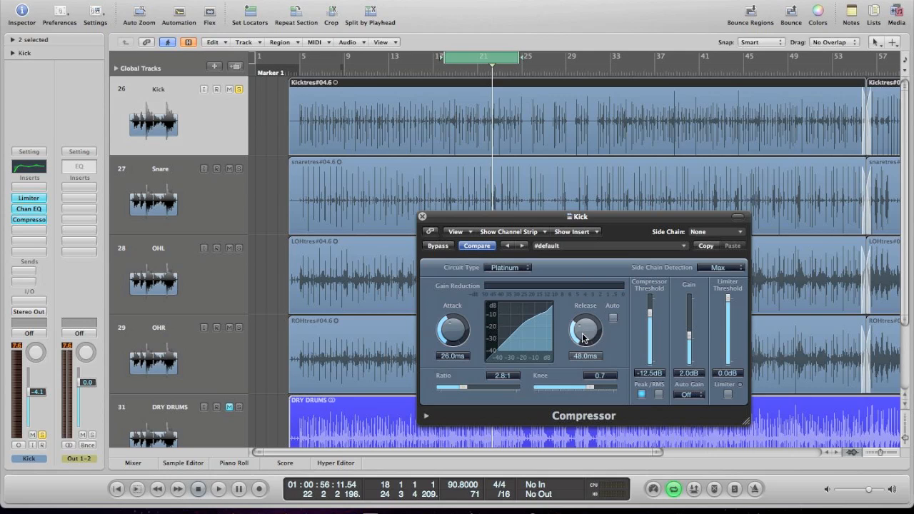
Try a long compressor release of 1000 ms while the kick plays
key("space")
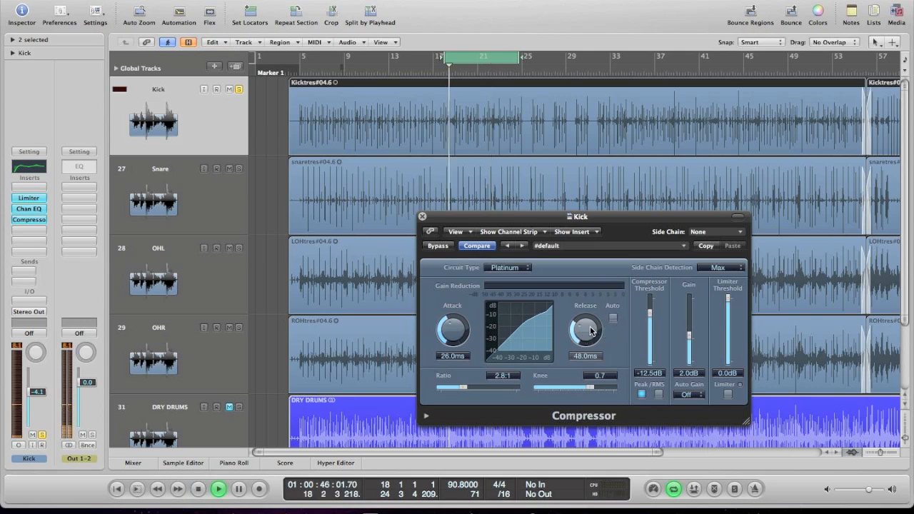
left_click_drag(583, 298, 582, 284)
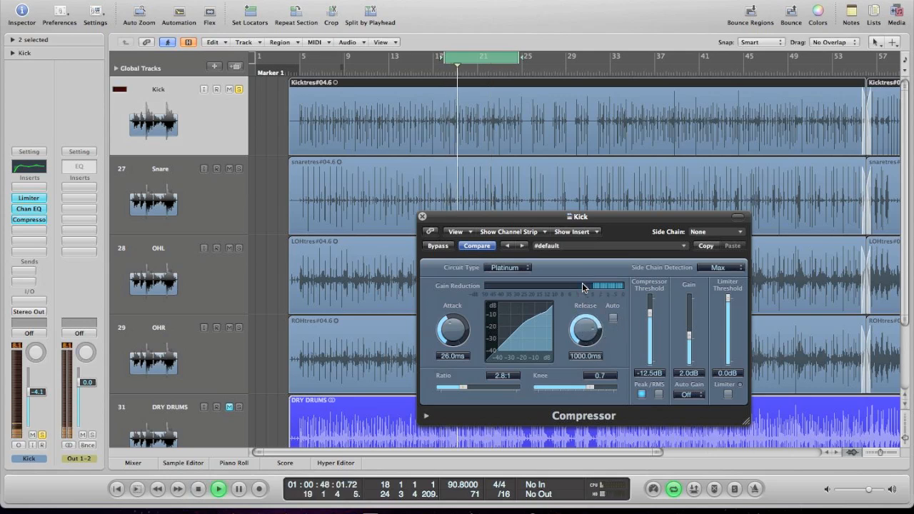
key("space")
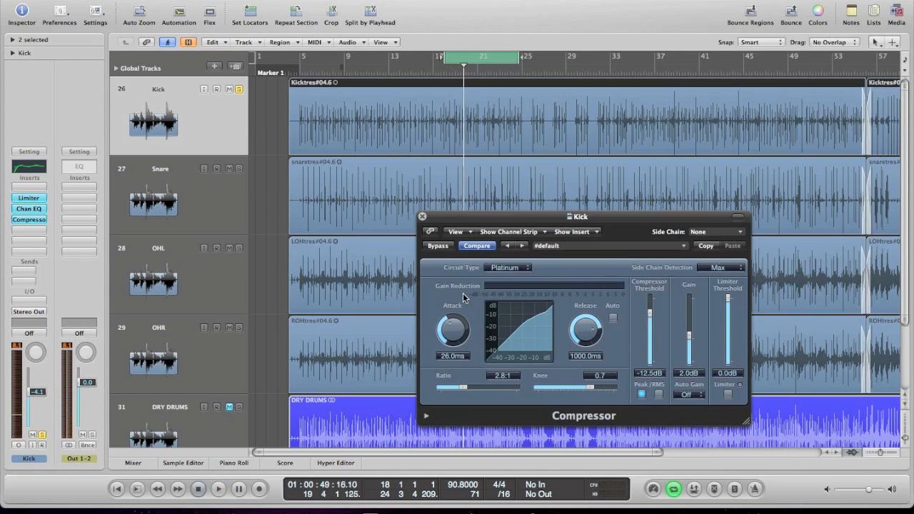
Adjust the compressor release to 150 ms while listening to the kick
key("space")
left_click_drag(587, 330, 610, 325)
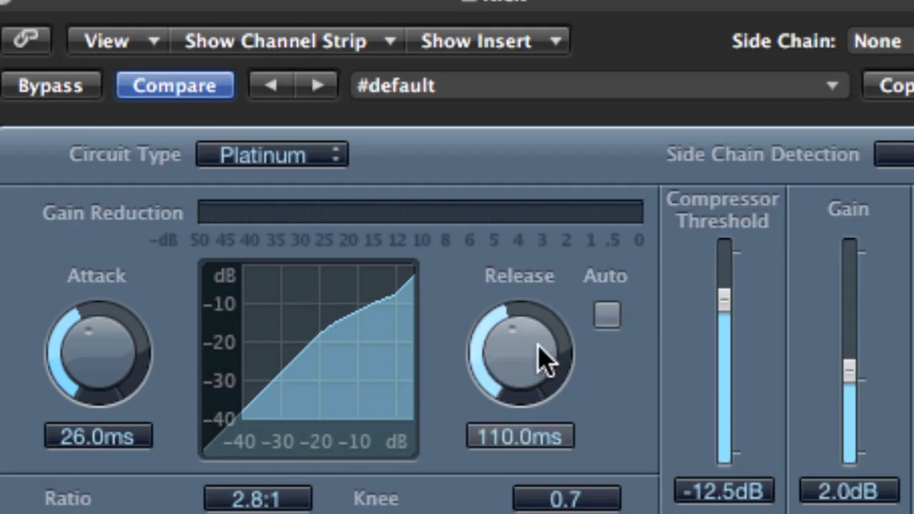
left_click_drag(541, 361, 542, 342)
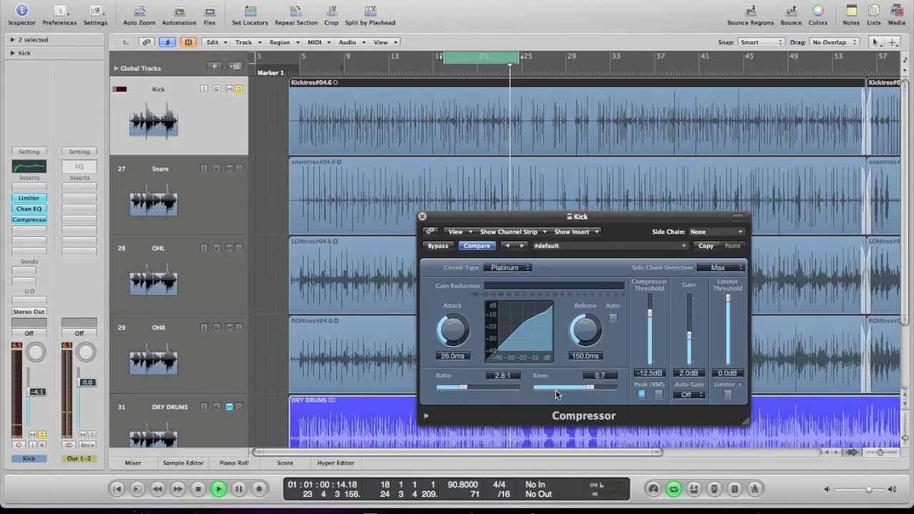
Try a hard knee of 0.0 on the compressor curve and return the knee to 0.7
left_click_drag(592, 389, 476, 389)
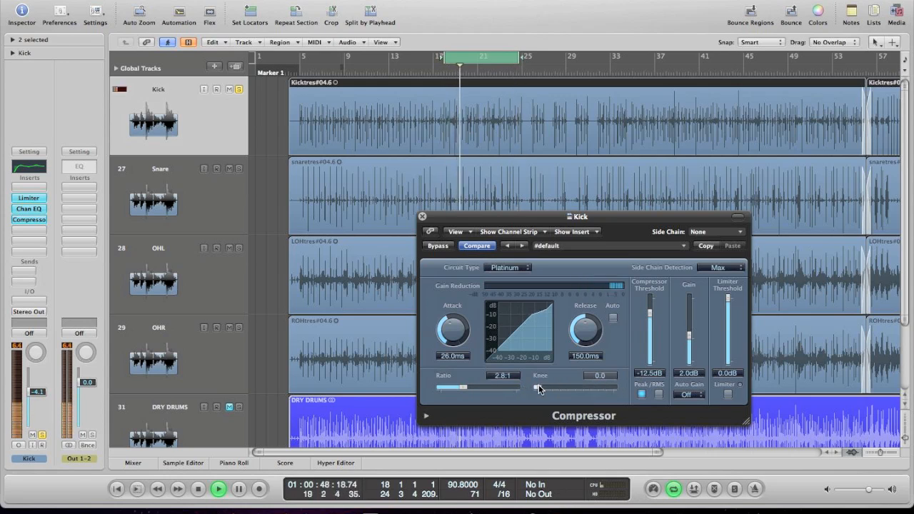
left_click_drag(585, 385, 536, 391)
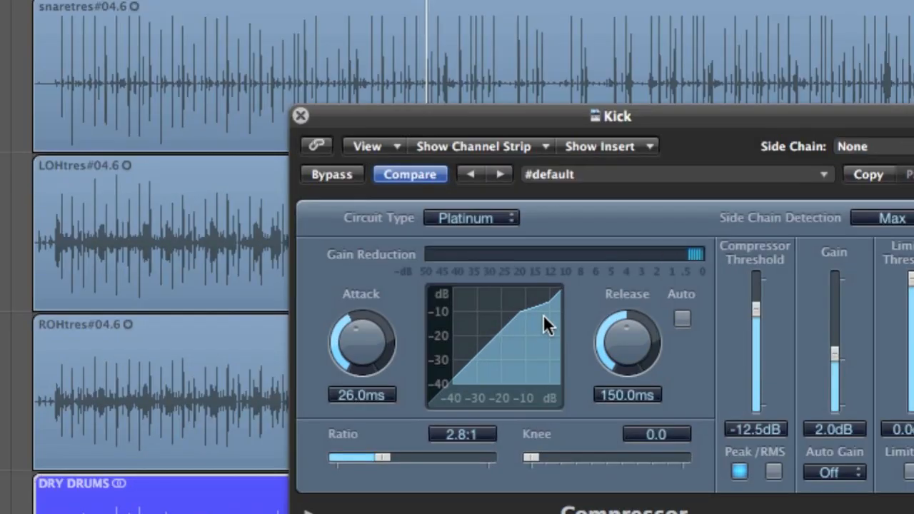
left_click_drag(530, 457, 639, 452)
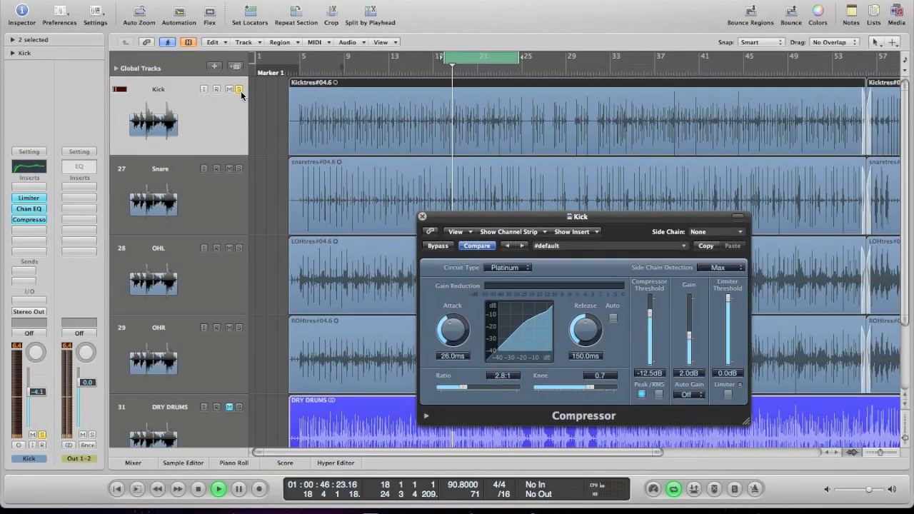
Unsolo the Kick track, compare its compression with bypass among the other drums, and close the Compressor window
left_click(239, 90)
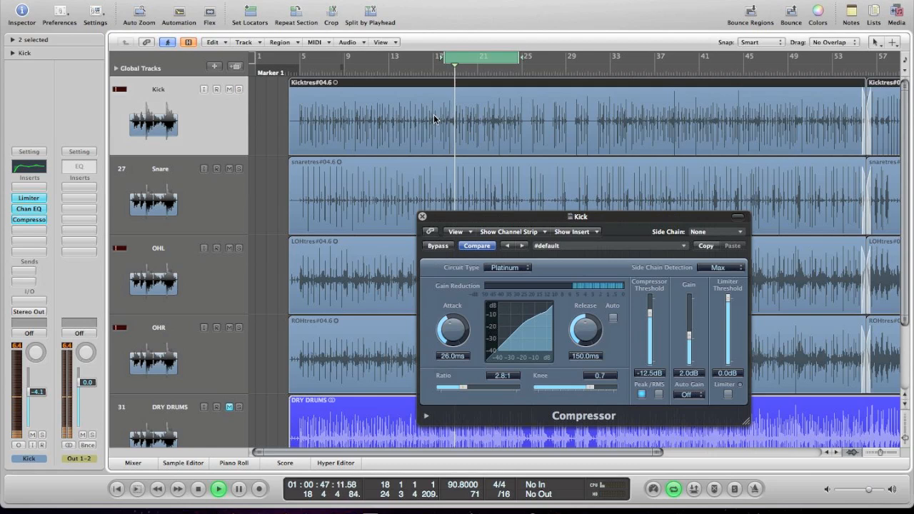
left_click(439, 246)
left_click(439, 246)
left_click(422, 216)
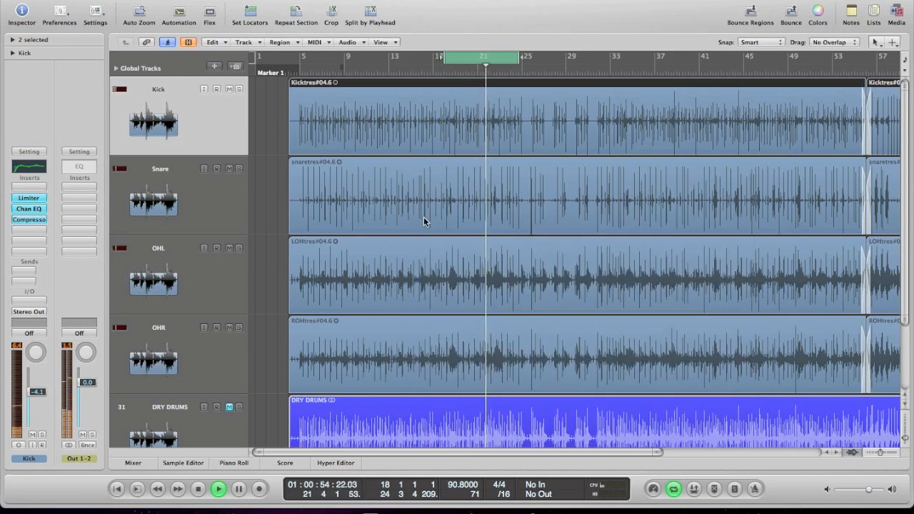
Solo the DRY DRUMS track to compare it with the processed drums, then mute and unsolo it again
scroll(289, 174, "down", 5)
scroll(290, 174, "right", 2)
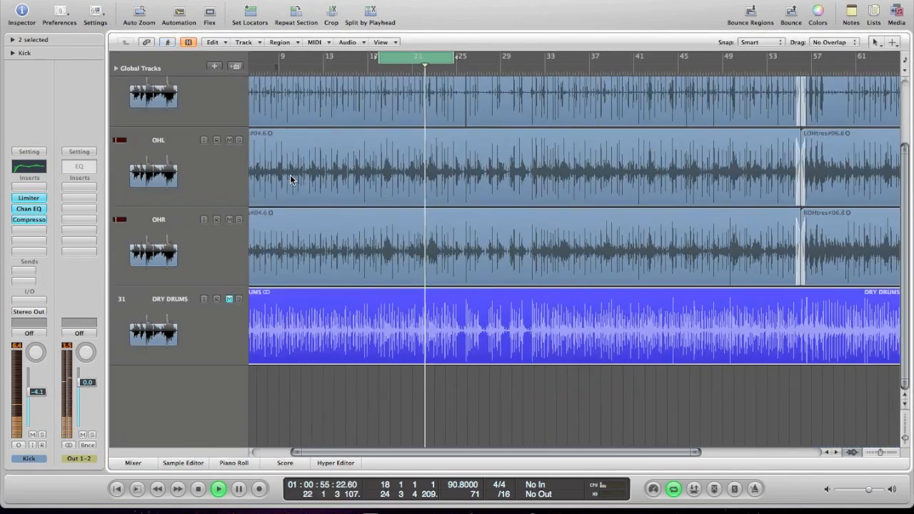
left_click(239, 300)
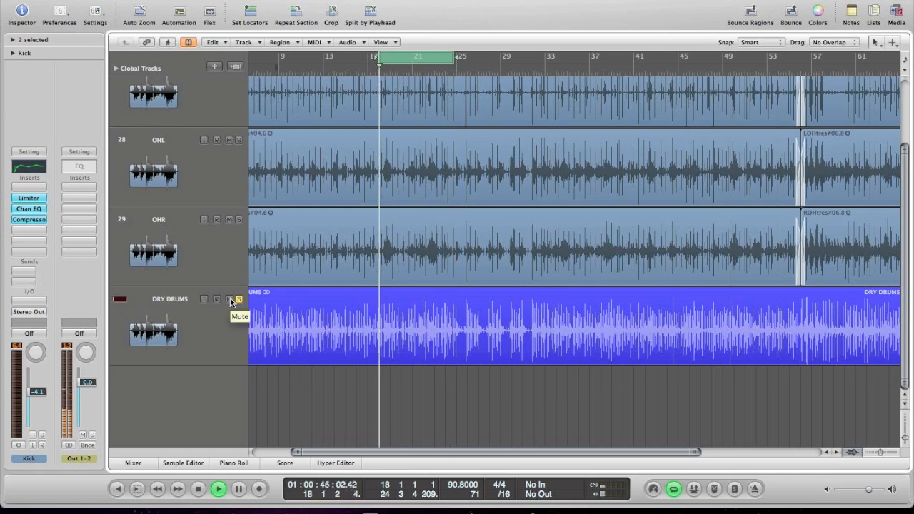
left_click(231, 301)
left_click(239, 299)
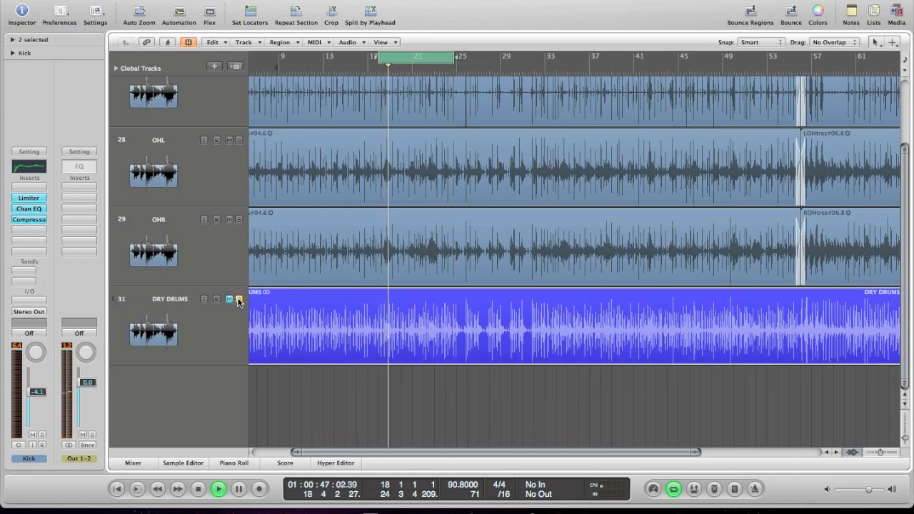
scroll(189, 190, "up", 3)
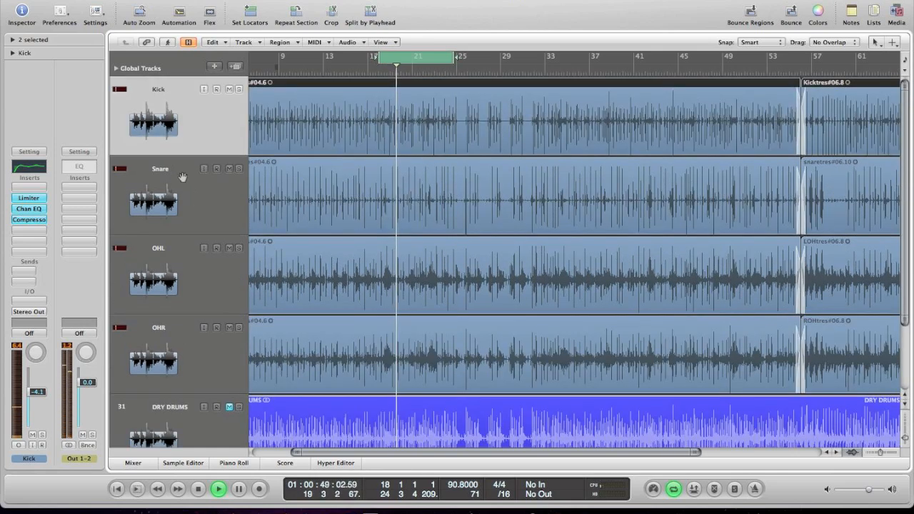